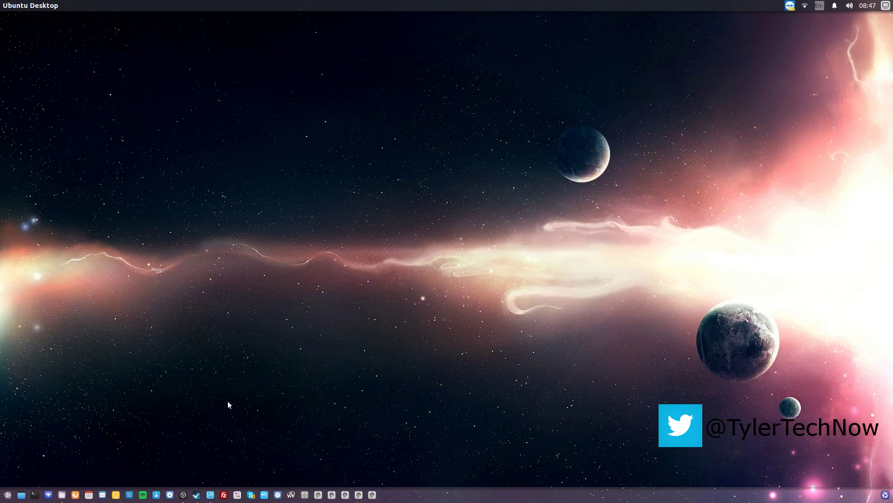
Bring up the running Ubuntu VM window from the host taskbar, glancing at the Downloads folder.
click(210, 494)
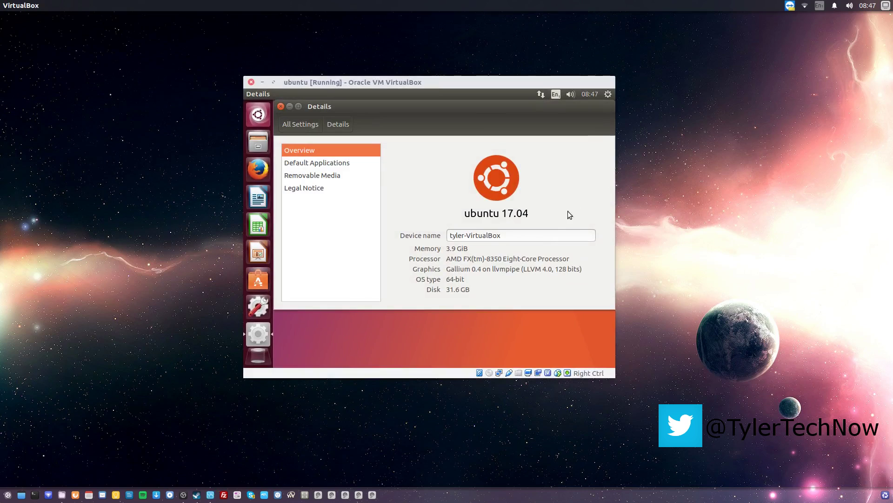
click(62, 495)
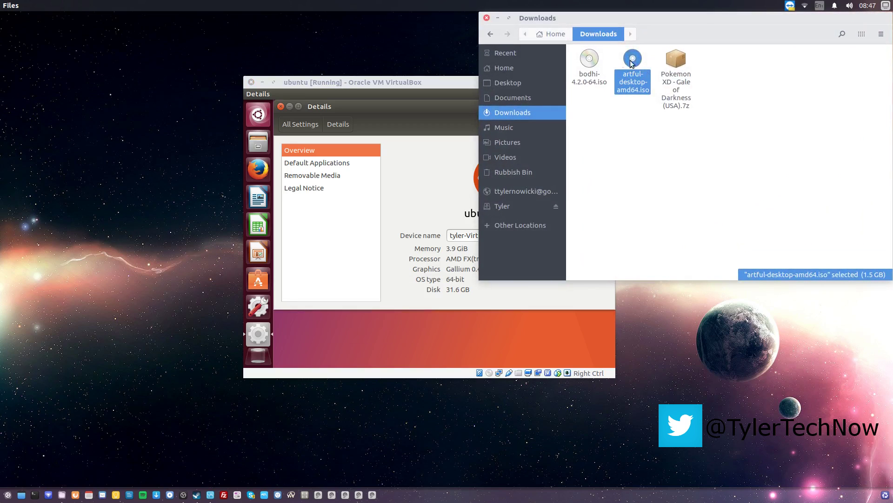
click(487, 18)
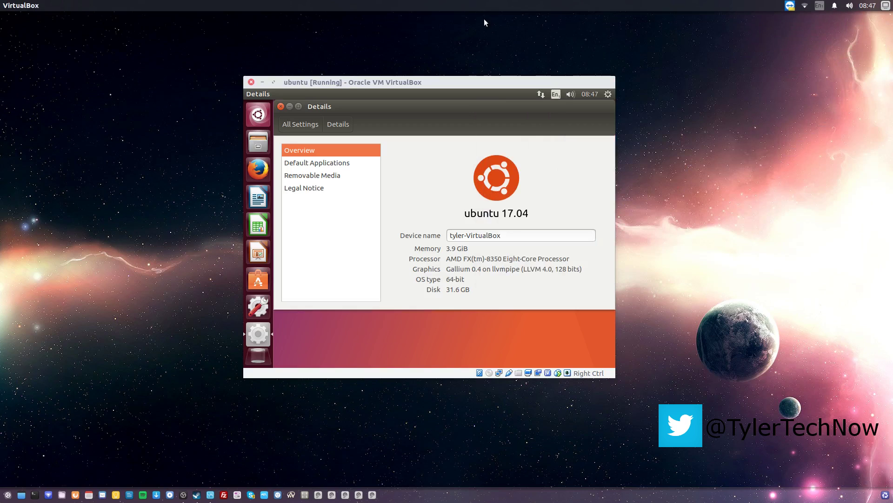
click(212, 495)
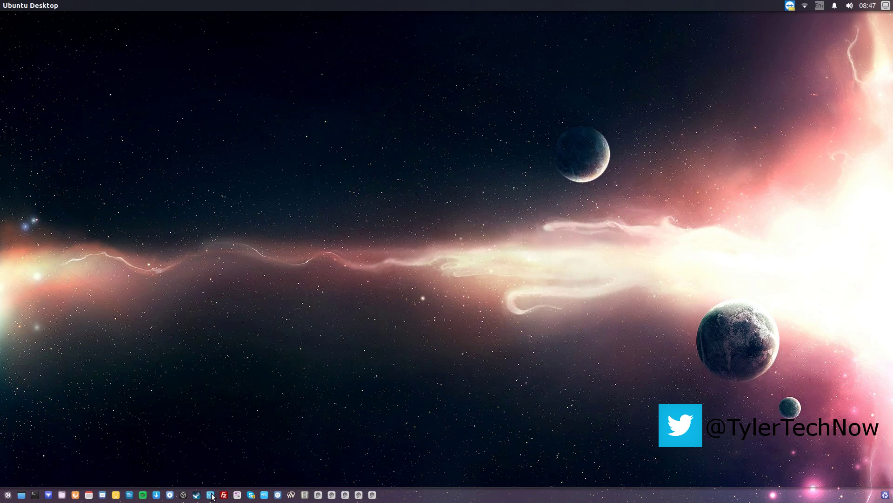
click(211, 495)
right_click(211, 495)
click(205, 450)
click(210, 496)
right_click(210, 496)
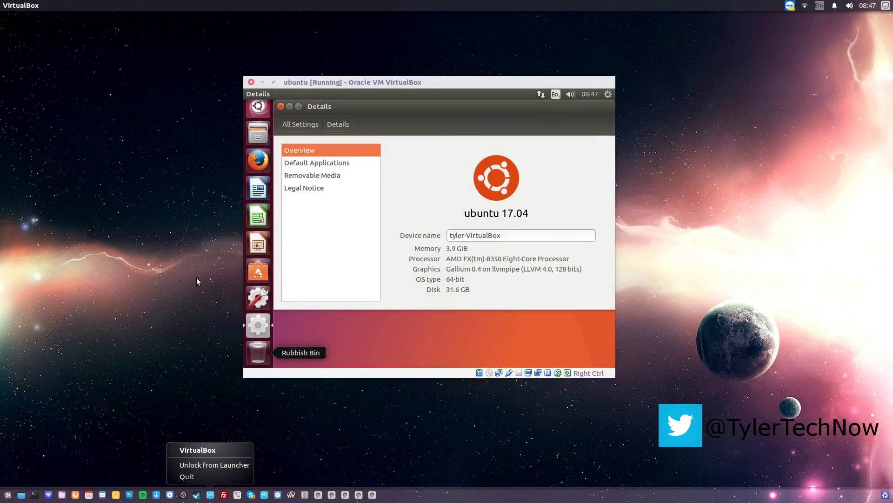
click(305, 225)
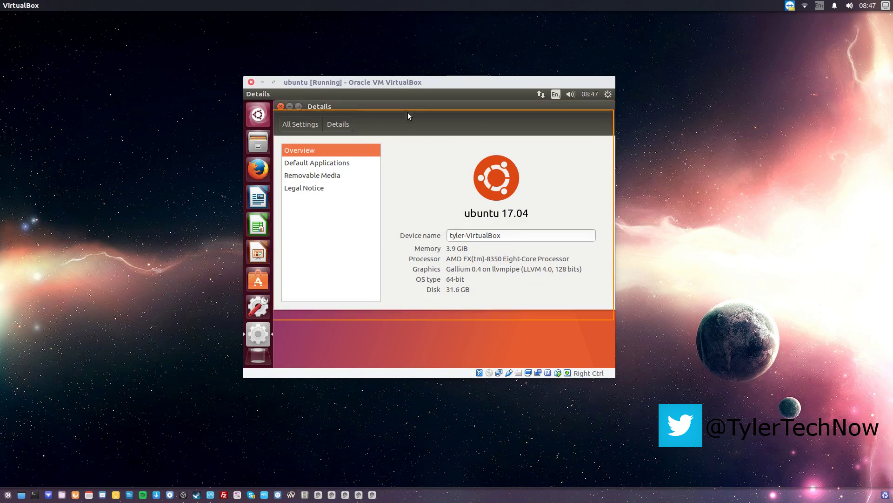
Switch the Ubuntu VM to full screen and close its Details window.
key(Control_R+f)
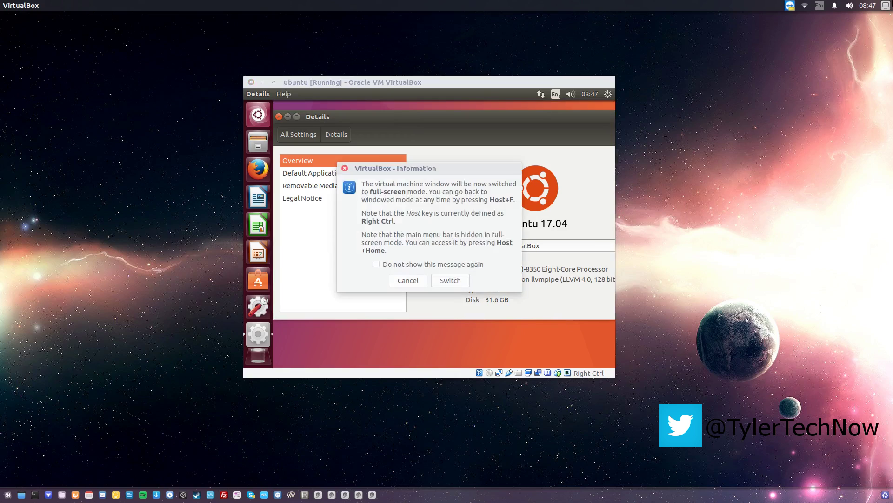
key(Return)
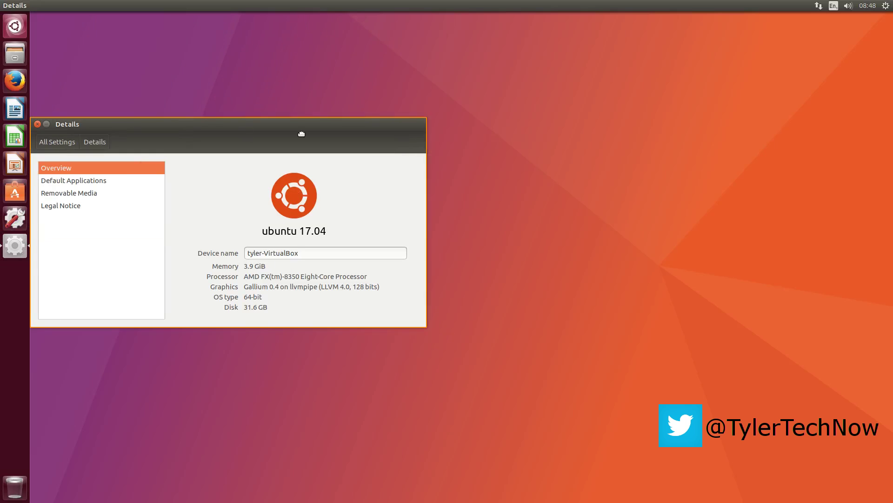
drag(189, 123, 481, 116)
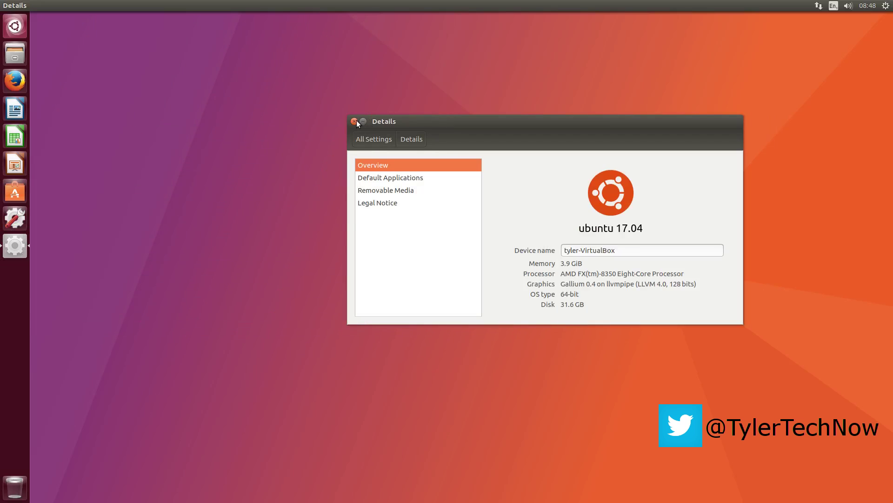
click(355, 121)
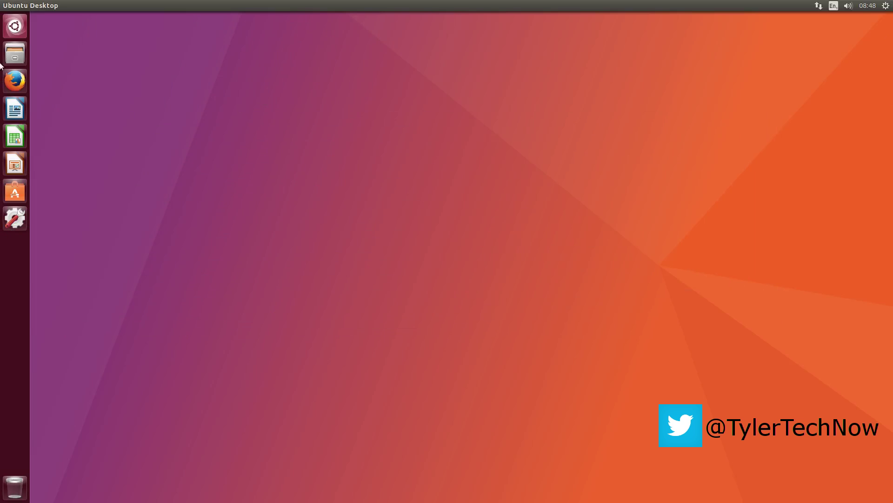
click(8, 34)
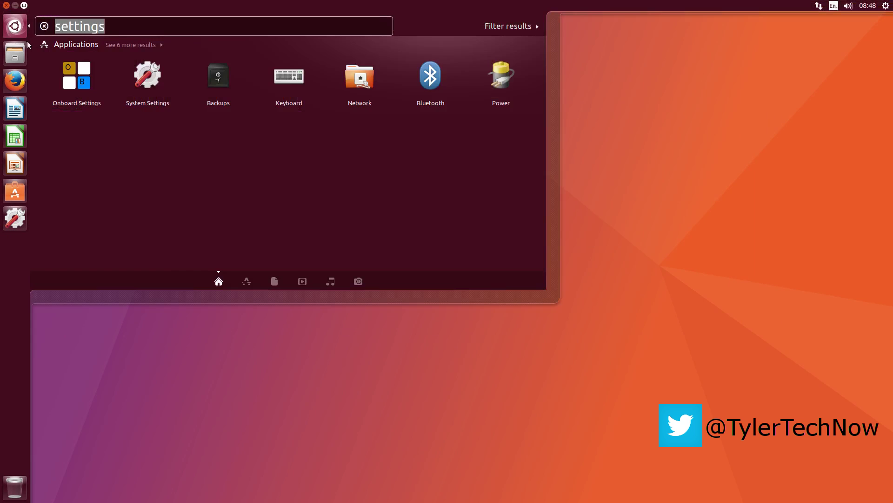
click(45, 27)
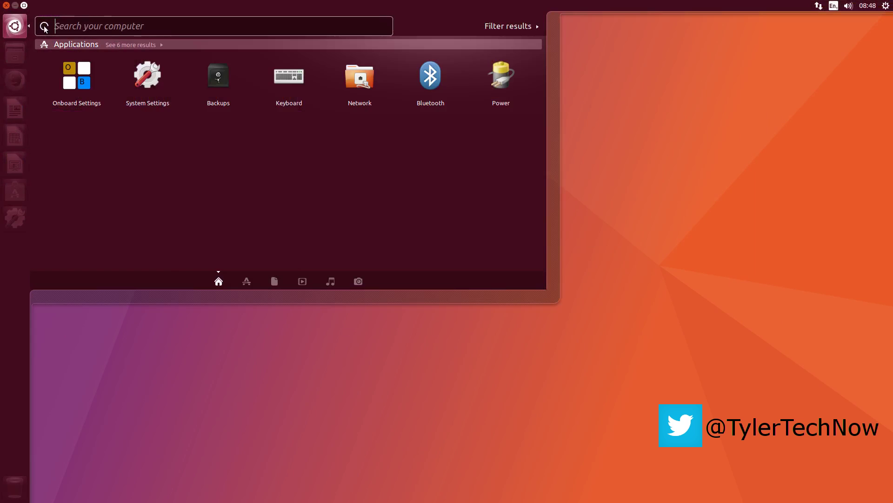
click(225, 344)
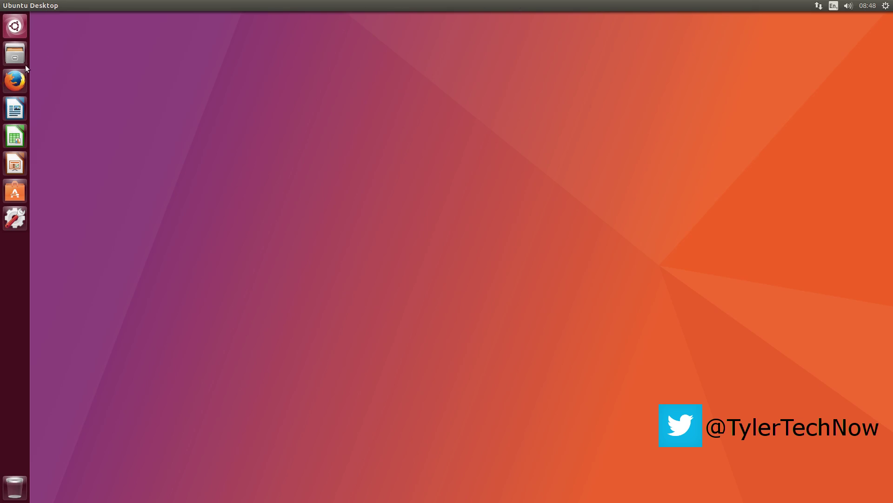
click(19, 35)
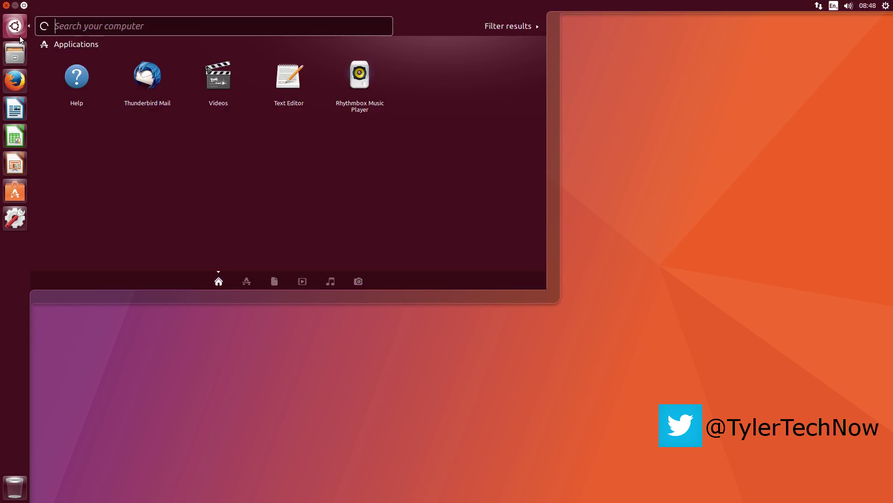
click(251, 282)
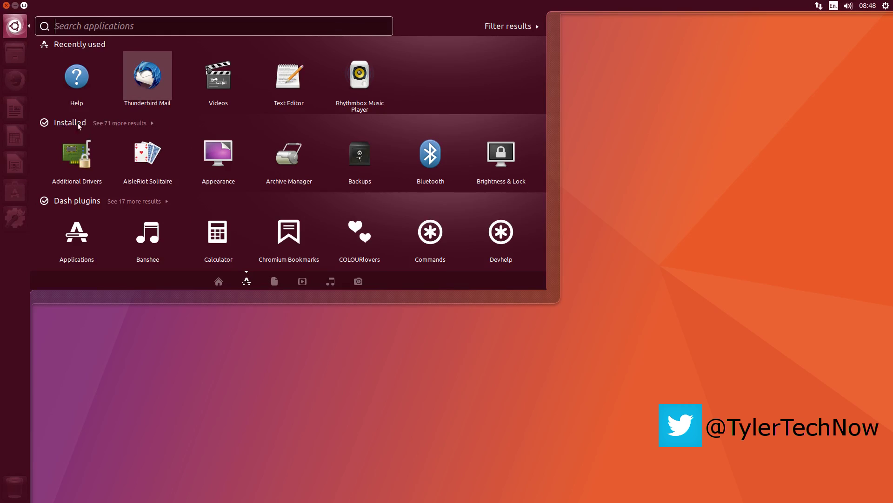
click(268, 284)
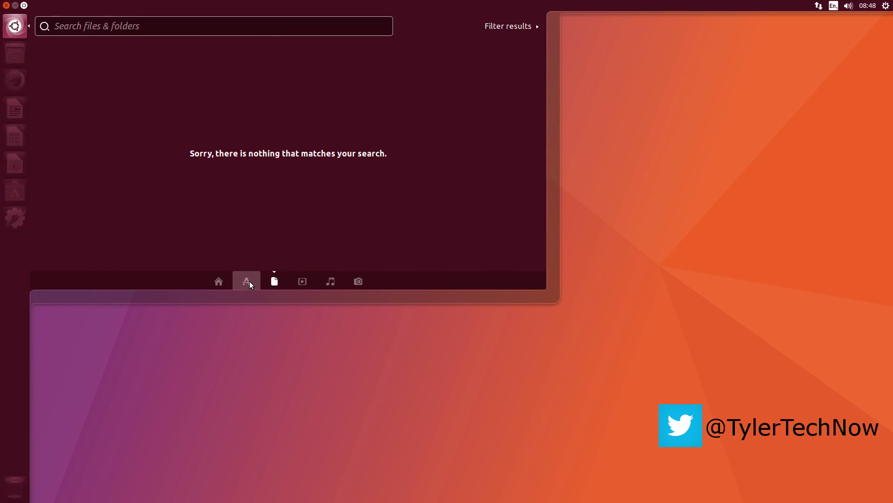
click(250, 281)
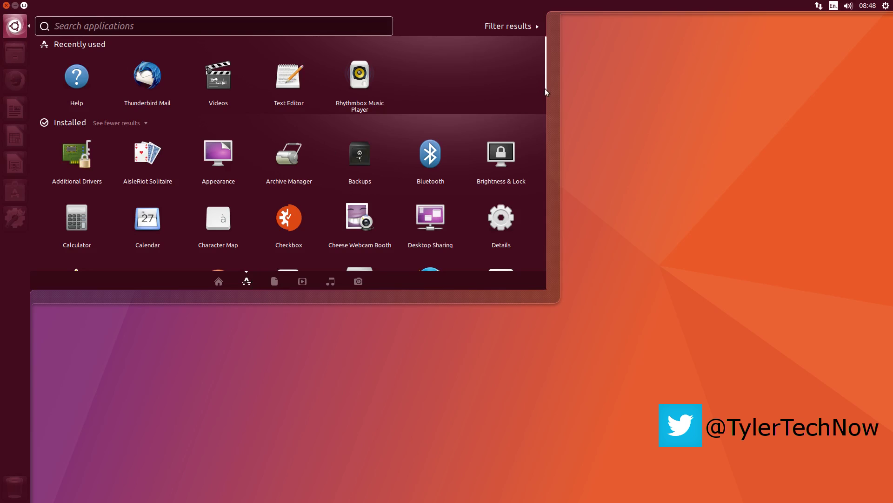
drag(545, 88, 533, 241)
Launch Ubuntu Software and move its window toward the screen centre.
click(637, 177)
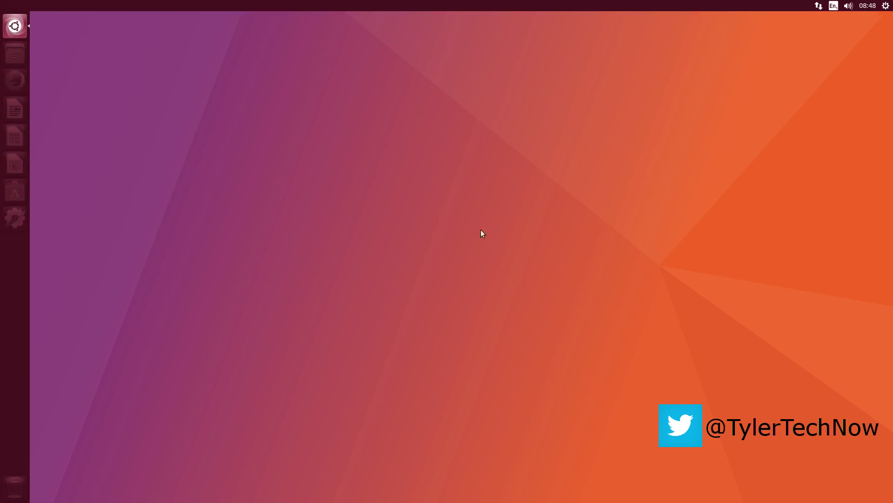
click(21, 194)
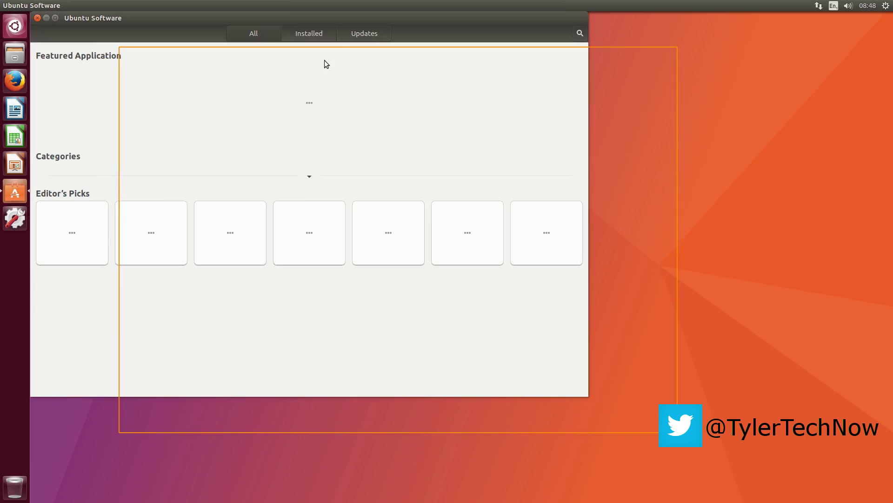
drag(324, 64, 396, 85)
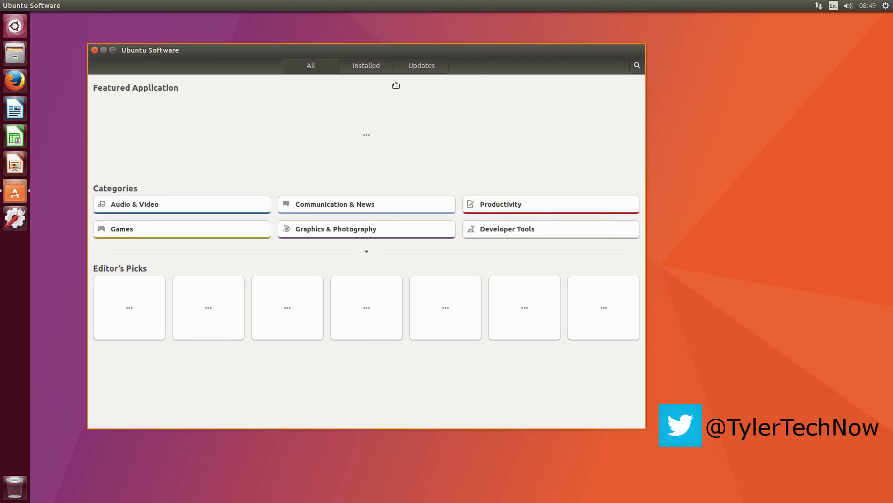
drag(396, 86, 484, 61)
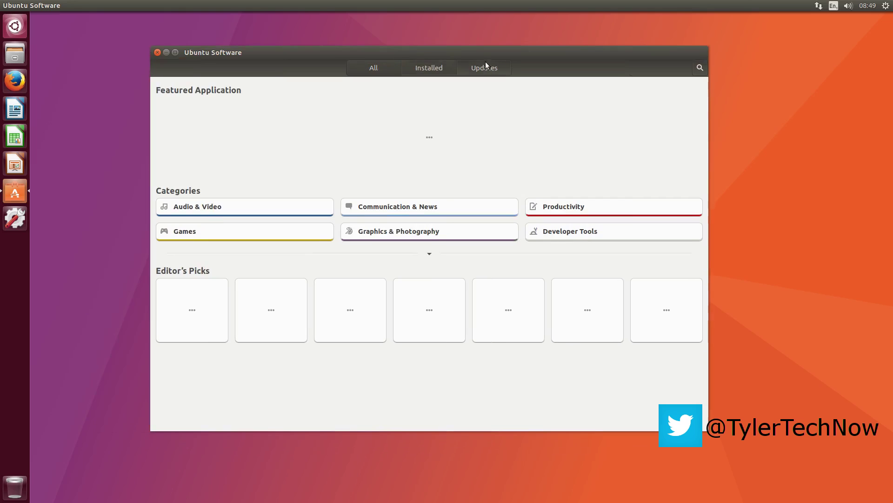
Show the store's Updates page while it loads, then put the store away.
click(14, 26)
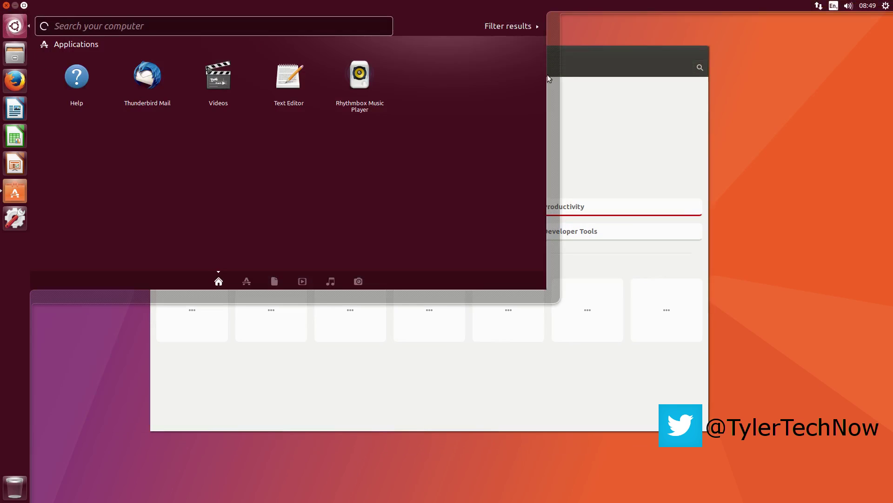
click(15, 33)
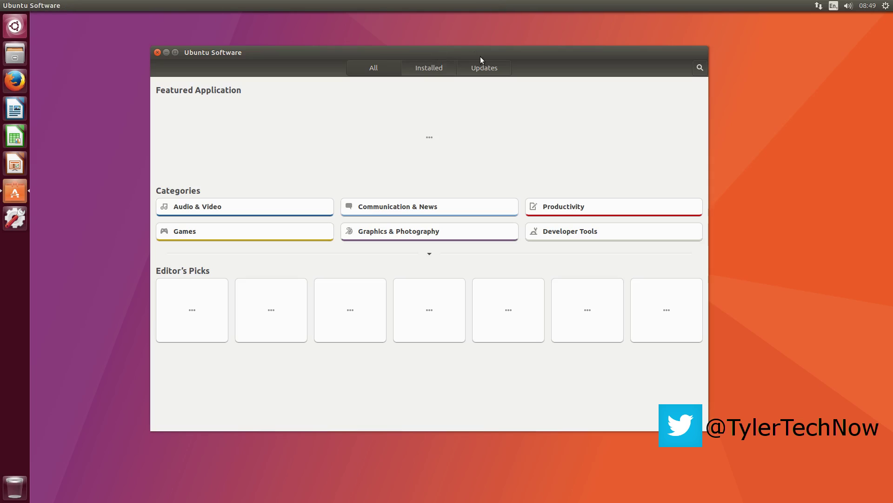
click(484, 68)
click(442, 67)
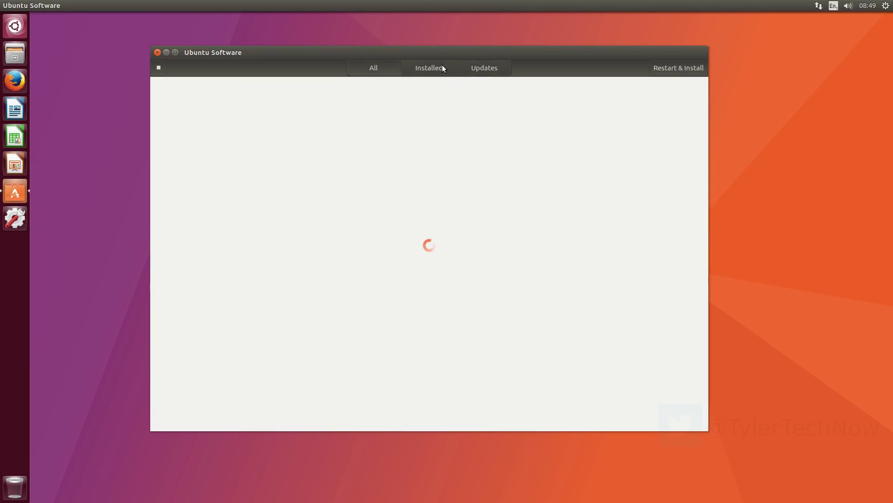
click(167, 52)
Via Change Background, try the rocks photo, then set the Seebrücke Graal-Müritz pier wallpaper and close Appearance.
right_click(257, 80)
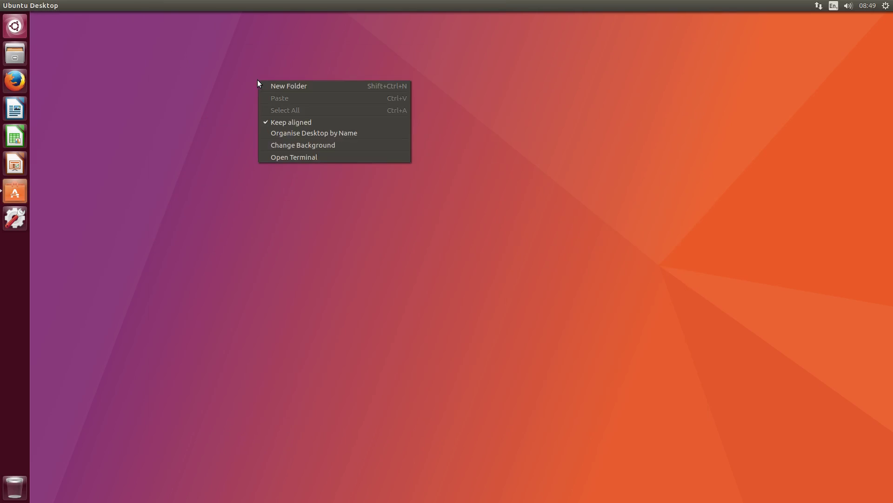
click(292, 135)
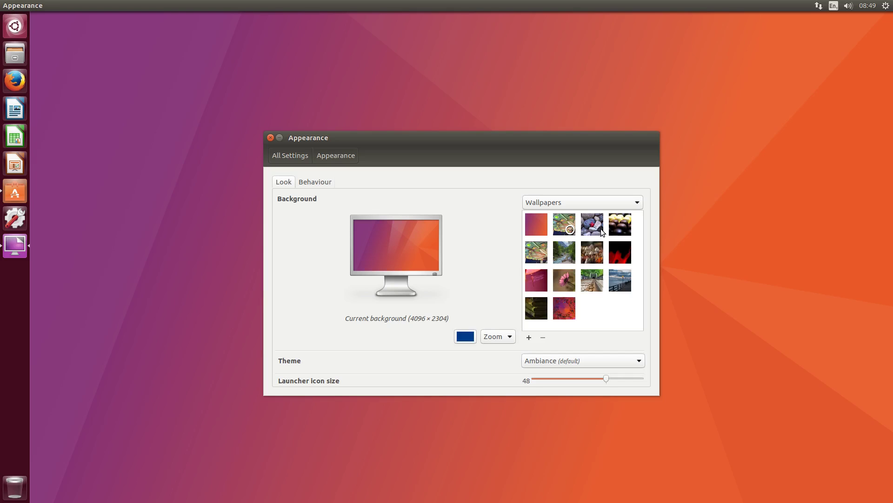
click(596, 228)
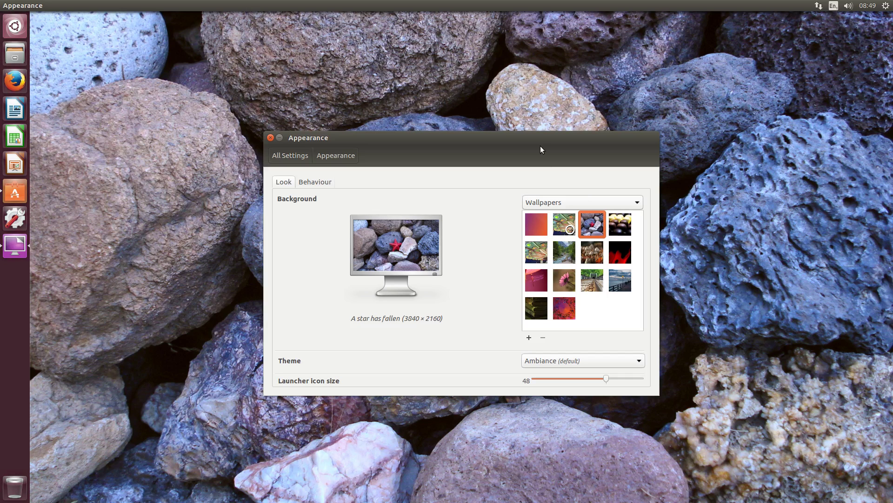
mouse_move(678, 502)
mouse_down()
mouse_move(498, 290)
mouse_move(547, 297)
mouse_up()
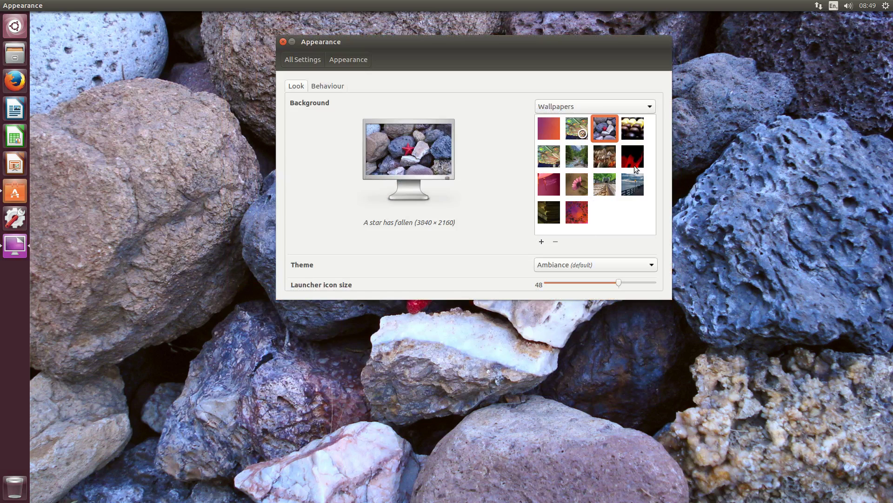
click(636, 182)
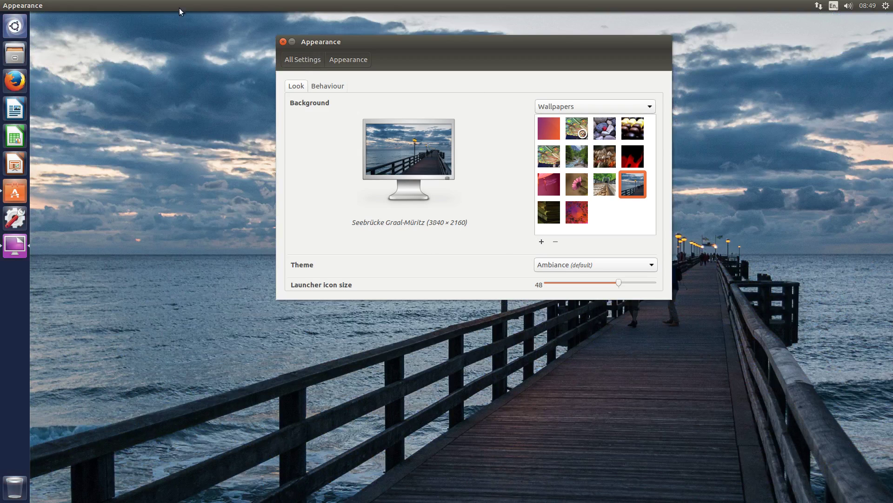
click(282, 41)
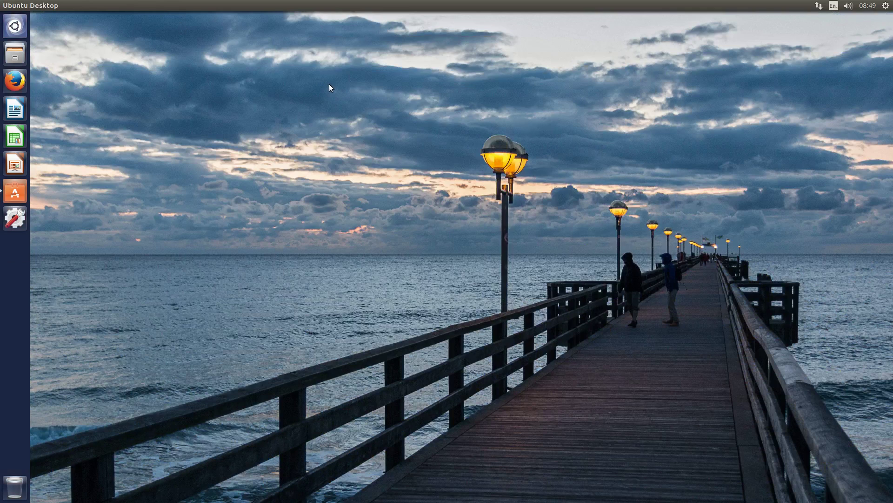
View About This Computer from the gear menu, then close the Details window.
click(890, 4)
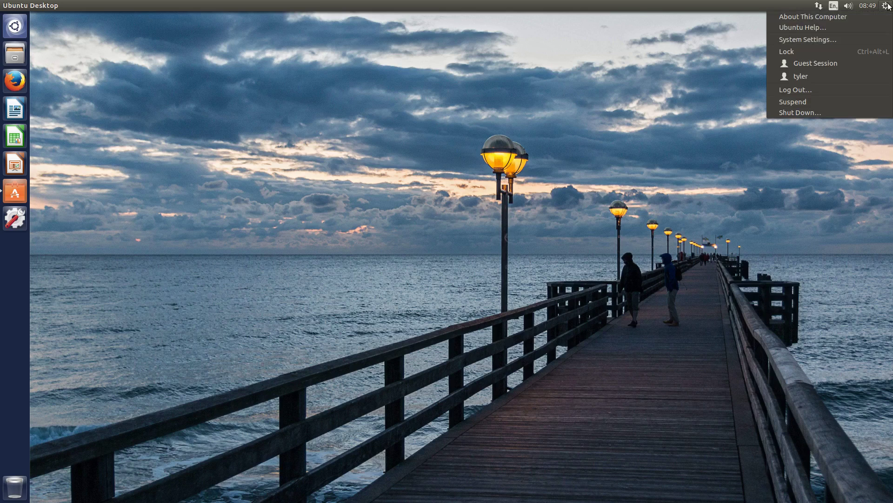
click(855, 17)
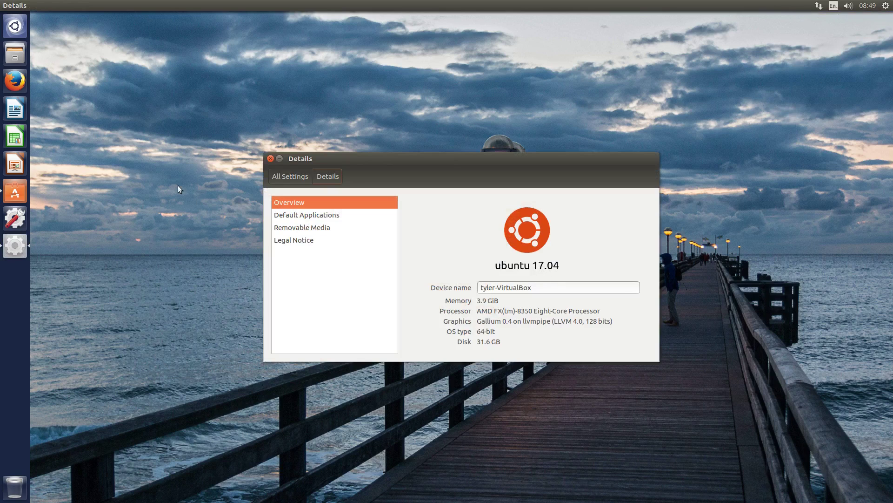
click(270, 159)
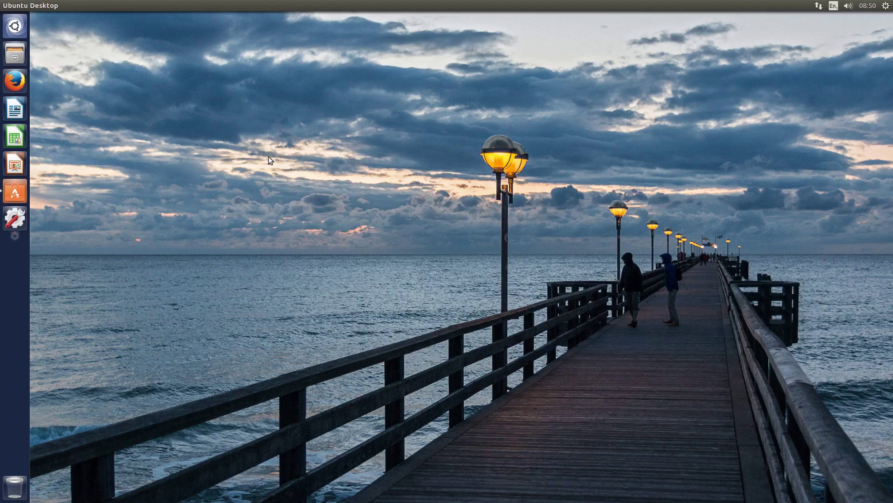
Open the Unity Dash with its search and application suggestions.
click(21, 26)
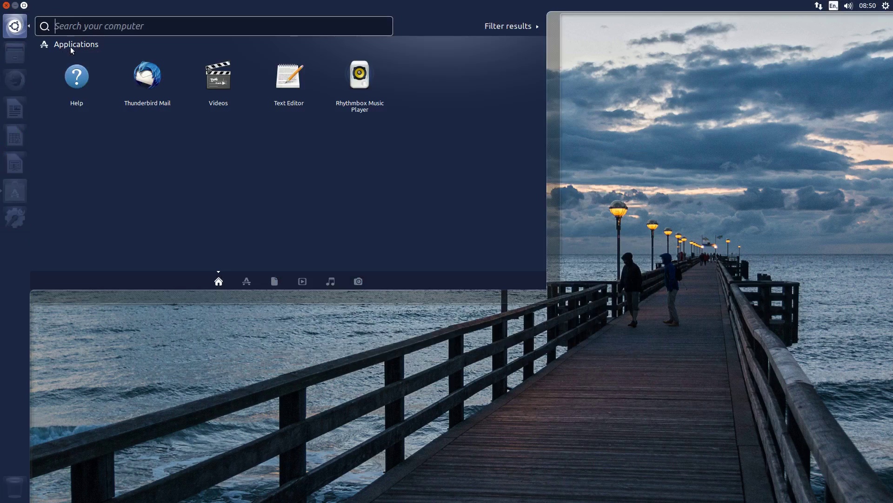
click(168, 389)
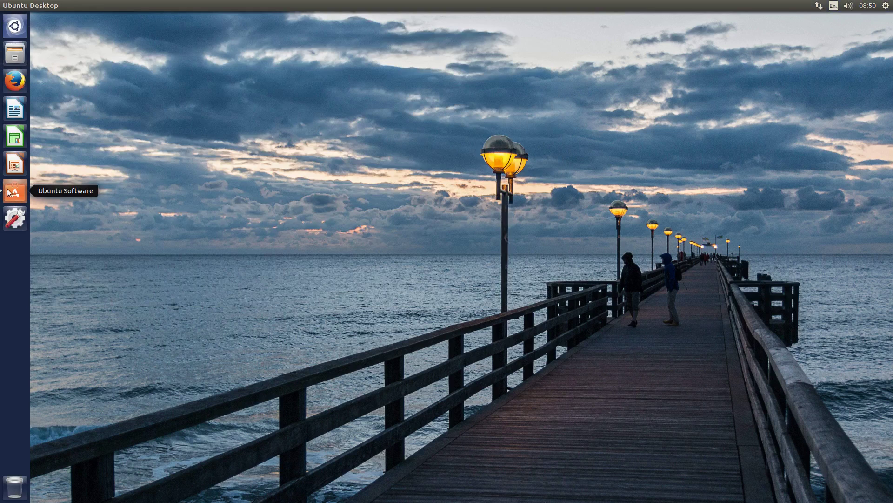
click(18, 27)
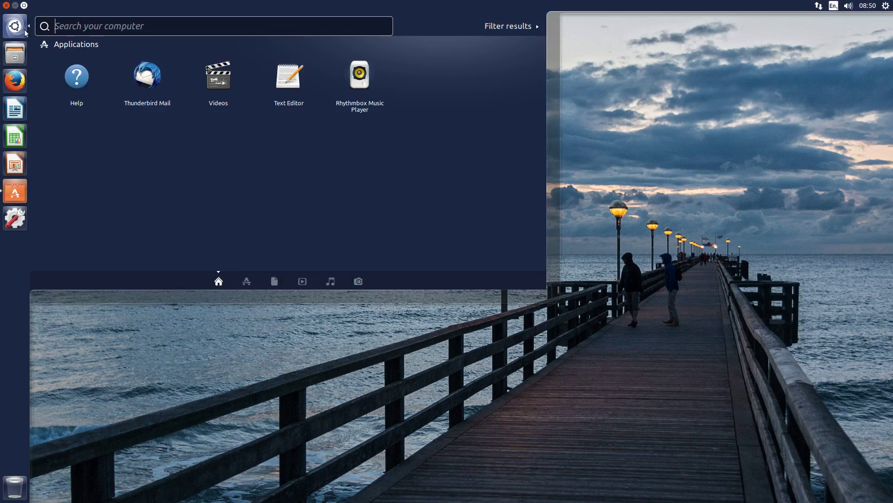
click(246, 279)
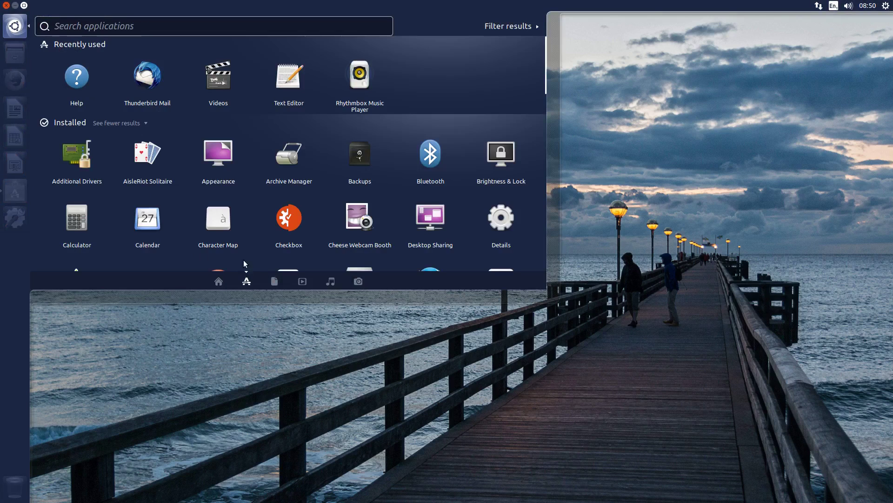
click(365, 165)
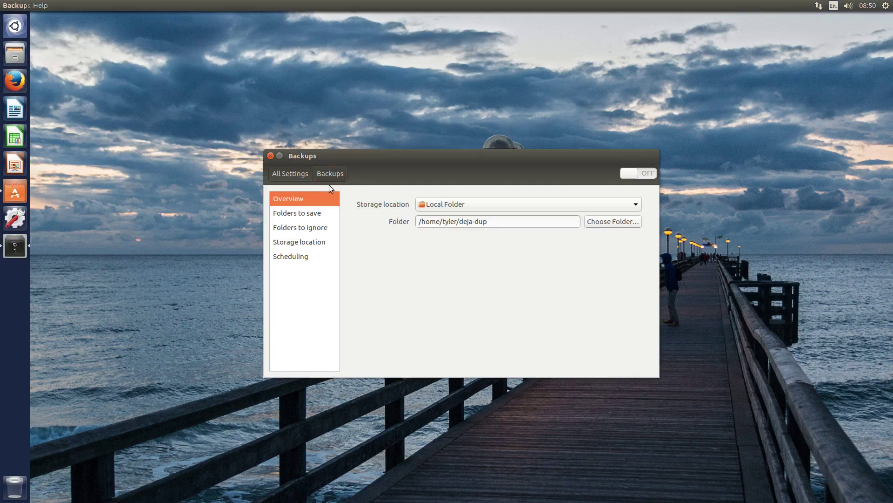
right_click(17, 246)
click(582, 331)
click(270, 156)
Open the Dash and show all installed applications in the Applications lens.
click(15, 26)
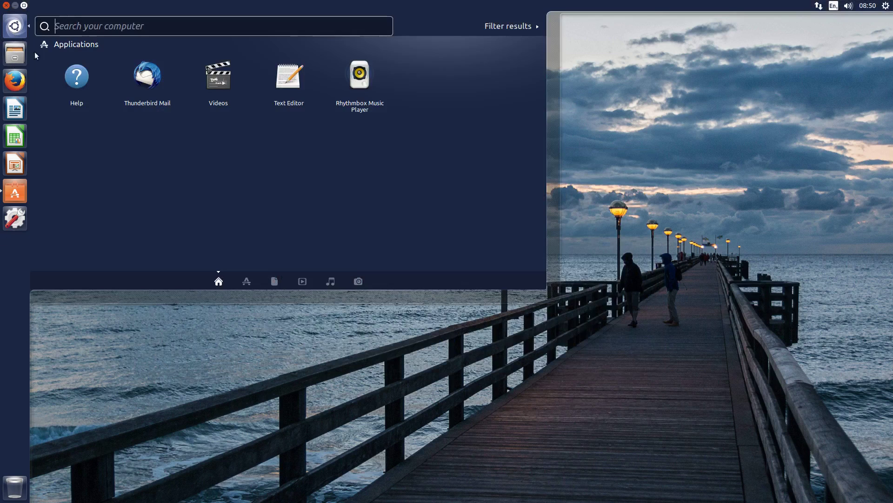
click(508, 30)
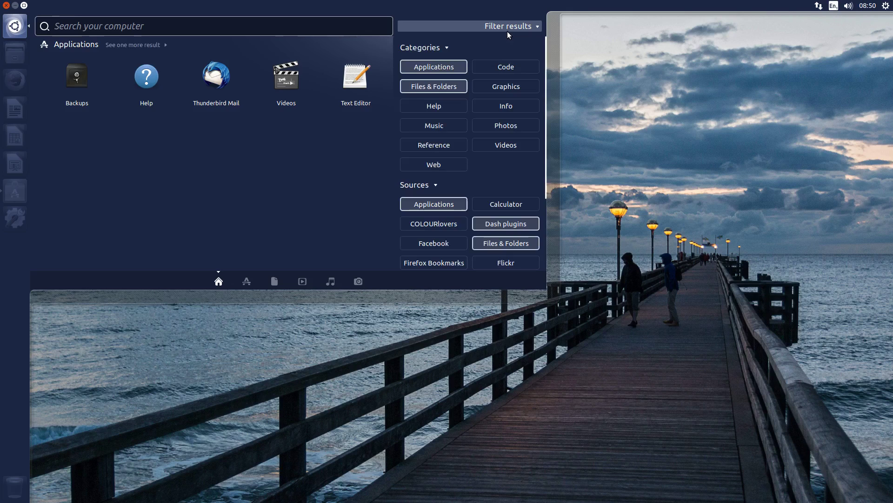
click(508, 28)
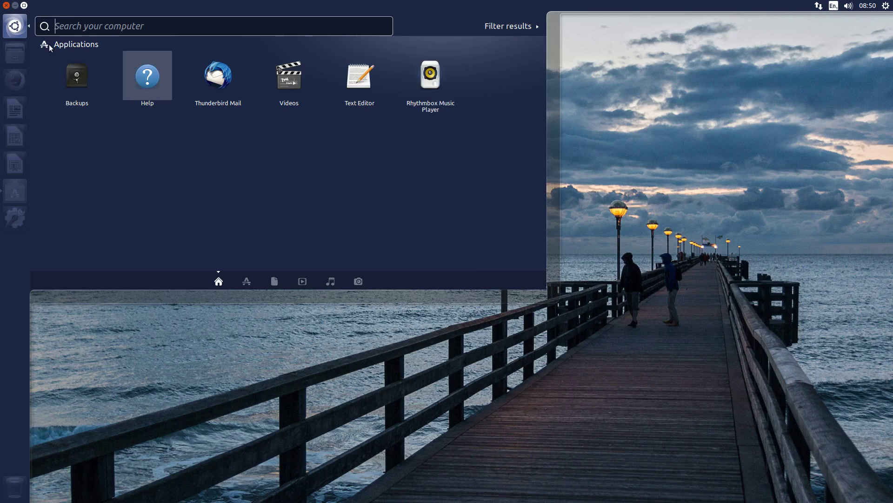
click(247, 280)
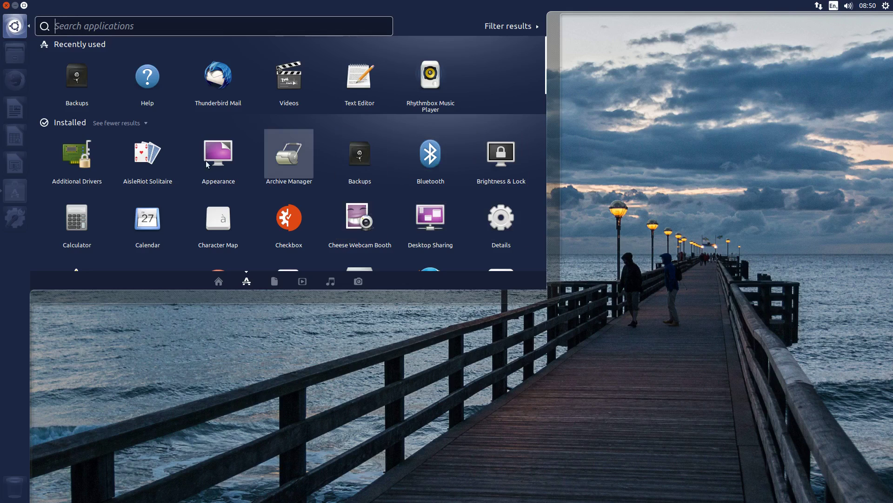
Scroll through the installed applications and highlight System Monitor.
scroll(111, 215, down, 1)
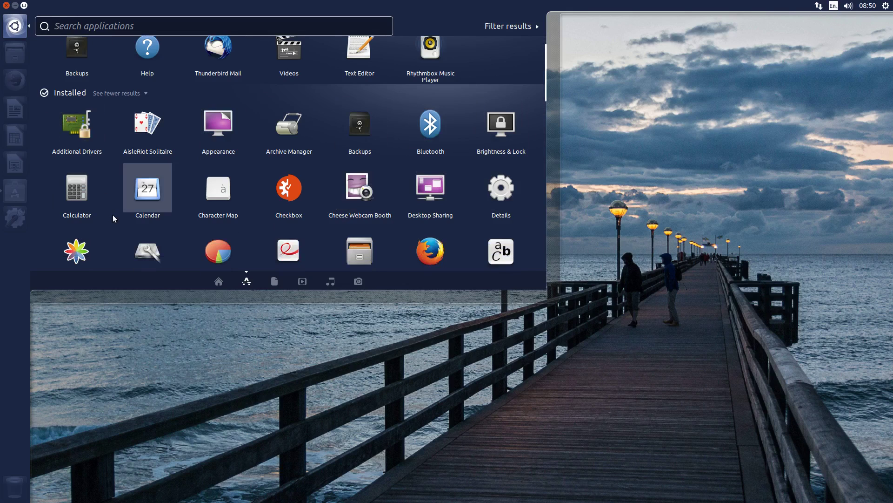
scroll(113, 216, down, 1)
scroll(113, 216, down, 1)
scroll(109, 215, down, 1)
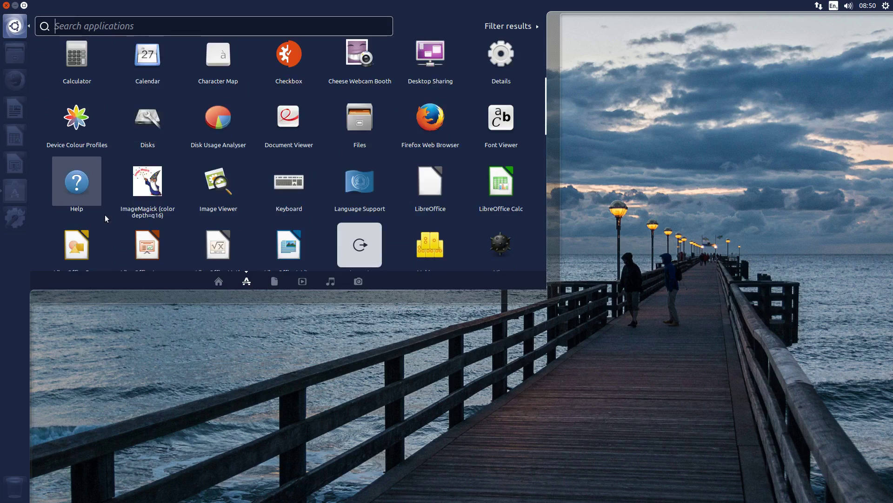
scroll(111, 213, down, 1)
scroll(140, 209, down, 1)
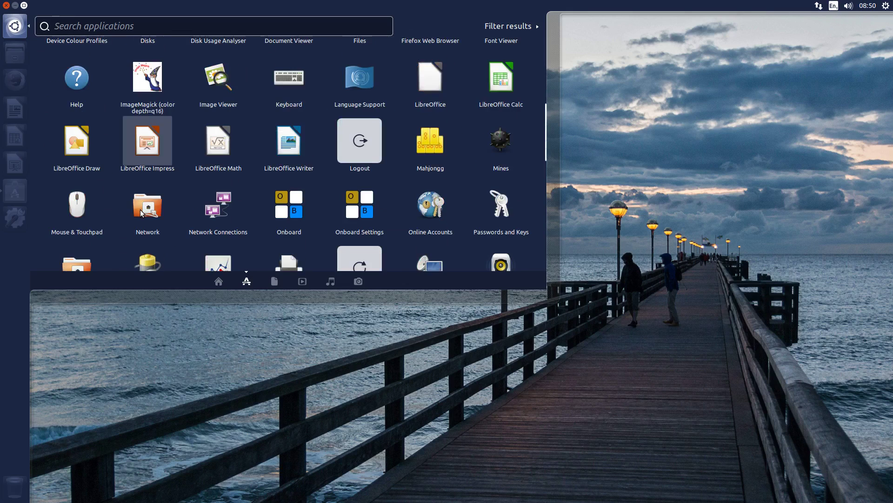
scroll(140, 210, down, 1)
scroll(287, 211, down, 1)
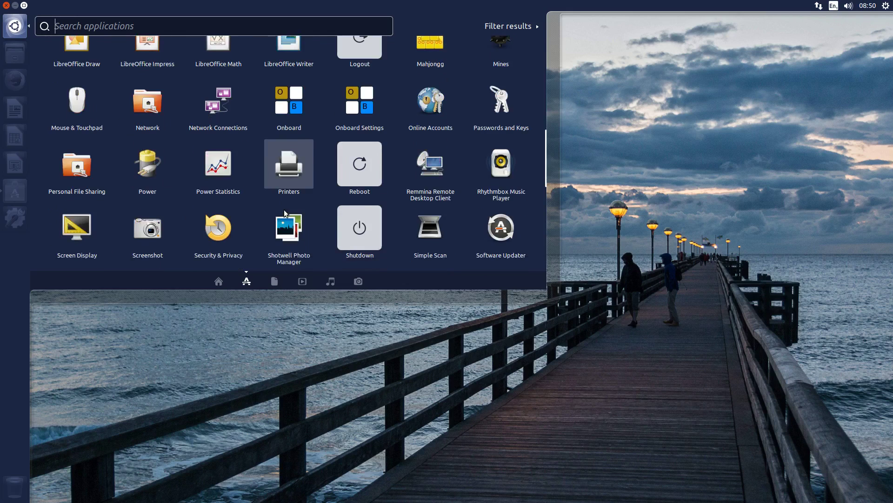
scroll(284, 211, down, 1)
scroll(285, 212, down, 1)
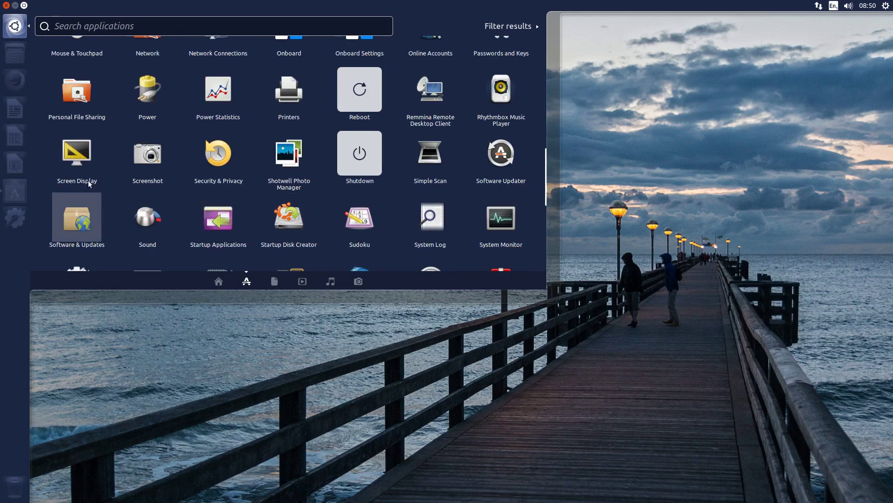
scroll(486, 135, down, 1)
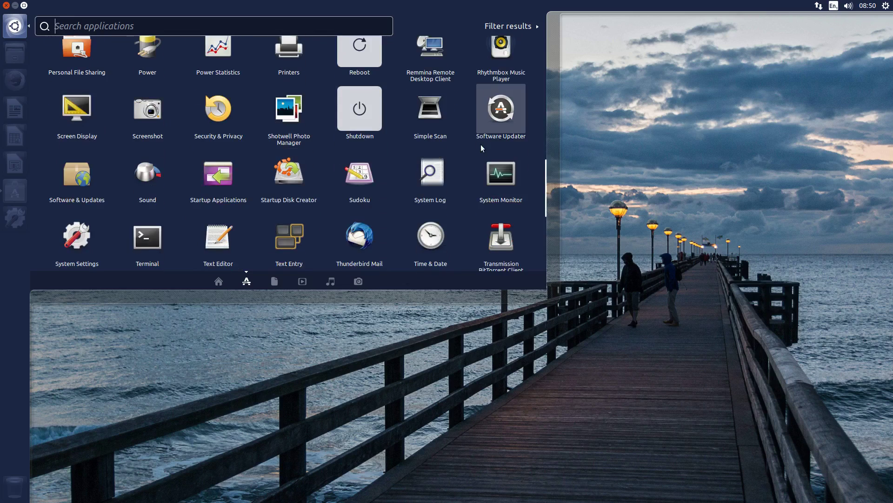
scroll(481, 147, down, 1)
scroll(481, 144, down, 1)
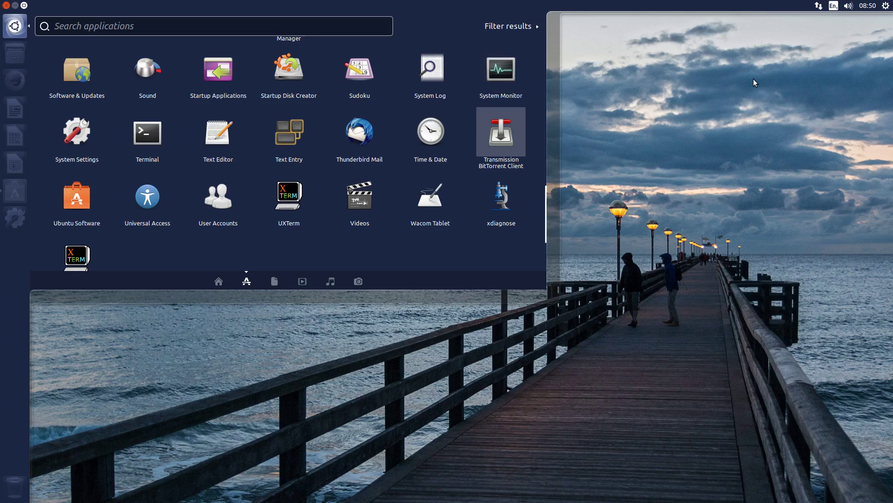
key(Up)
Launch System Monitor, show its Resources graphs, and move the window to the screen centre.
key(Return)
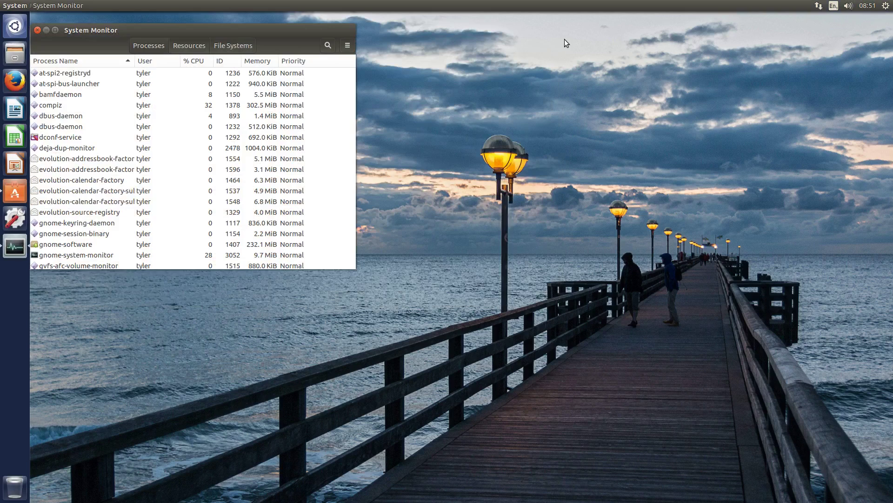
click(189, 45)
drag(186, 37, 409, 129)
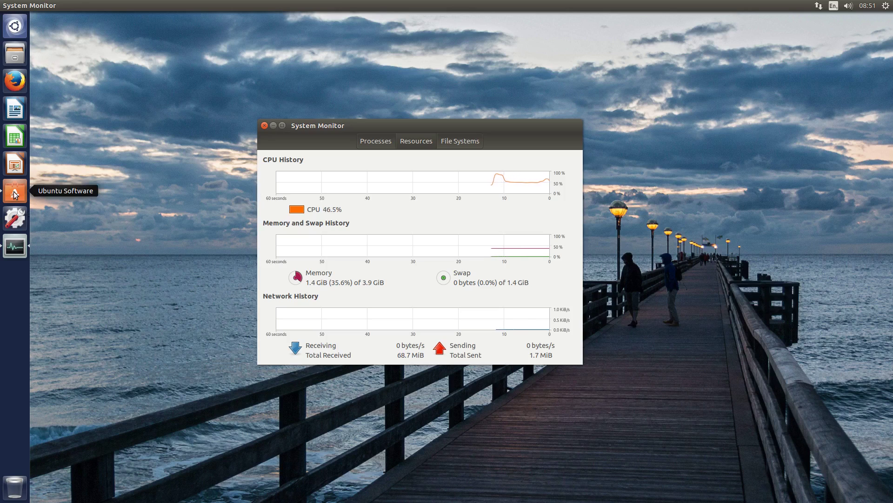
mouse_move(363, 125)
mouse_down()
mouse_move(437, 129)
mouse_move(411, 124)
mouse_up()
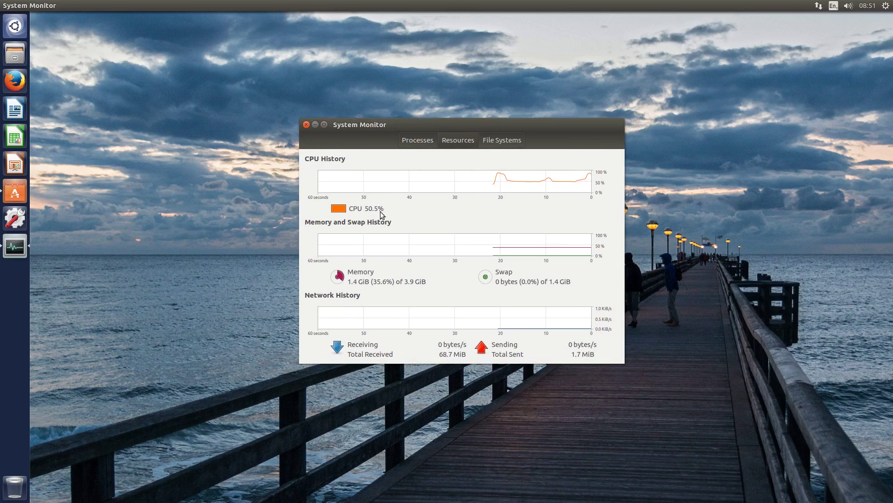
Check the one pending OS update in Ubuntu Software, then close it and System Monitor.
click(15, 191)
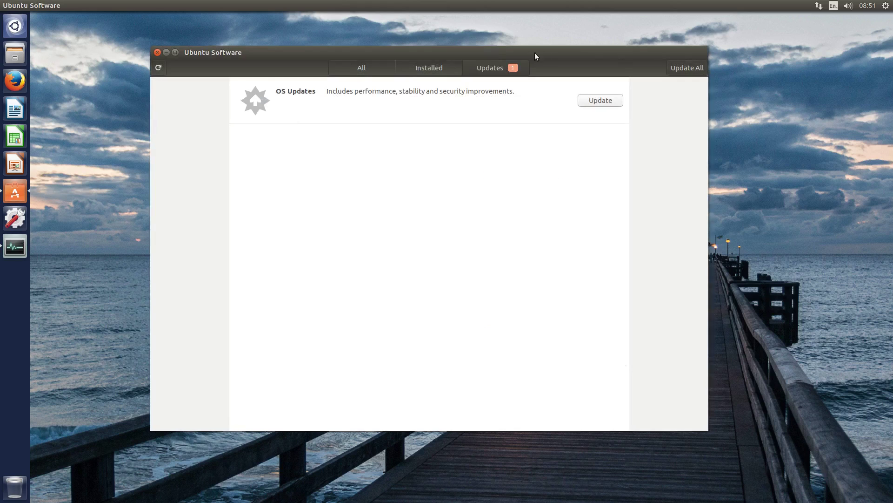
click(157, 53)
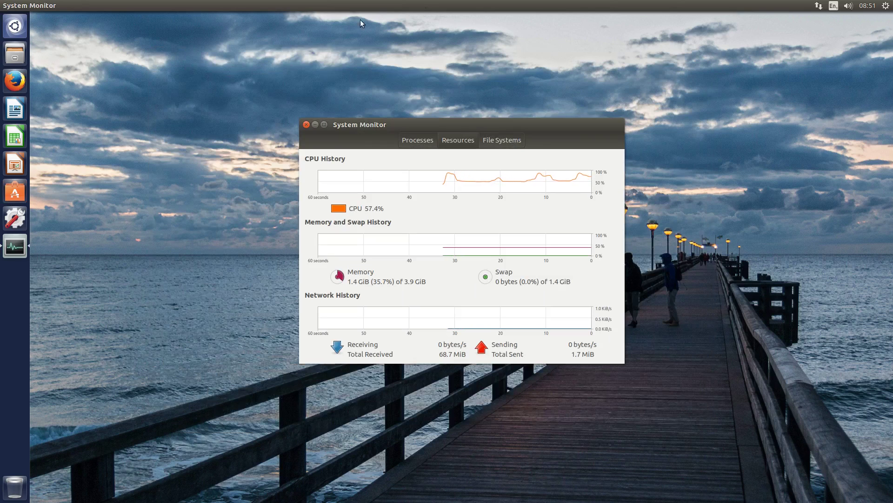
click(306, 124)
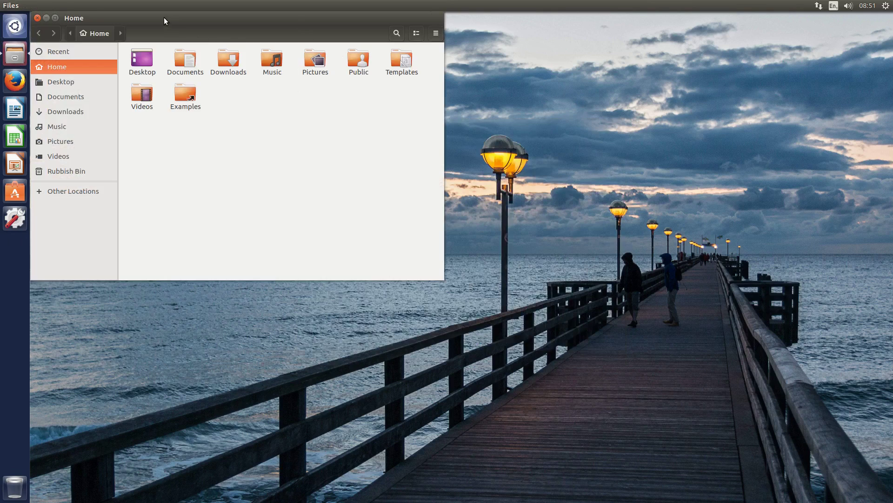
Centre the Files window, view About Files showing version 3.24.1, then close the dialog.
drag(163, 17, 391, 140)
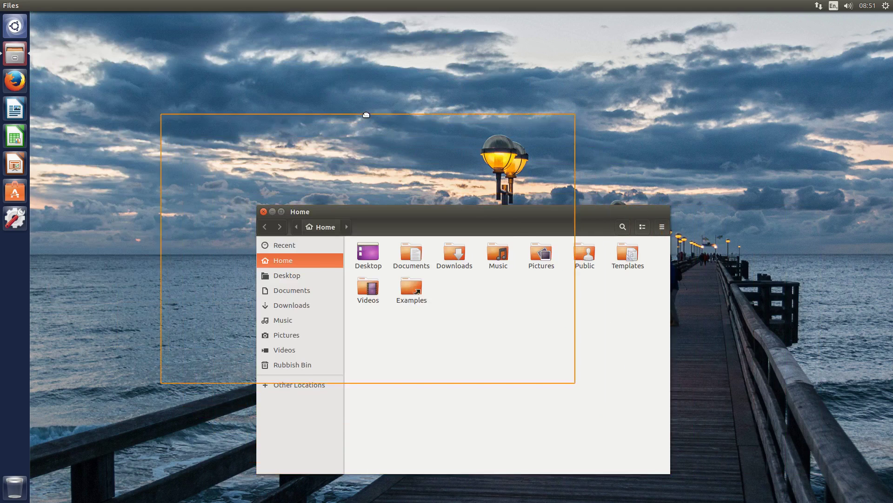
mouse_move(463, 208)
mouse_down()
mouse_move(367, 117)
mouse_move(556, 326)
mouse_move(407, 117)
mouse_up()
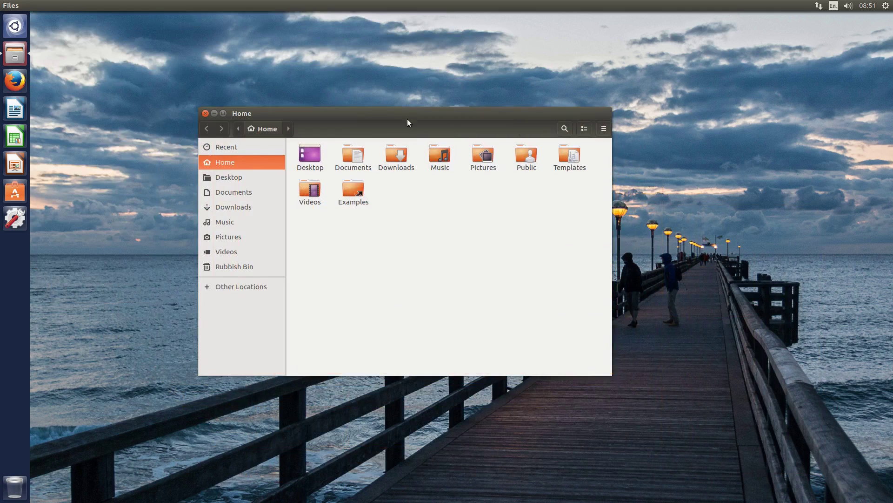
click(603, 131)
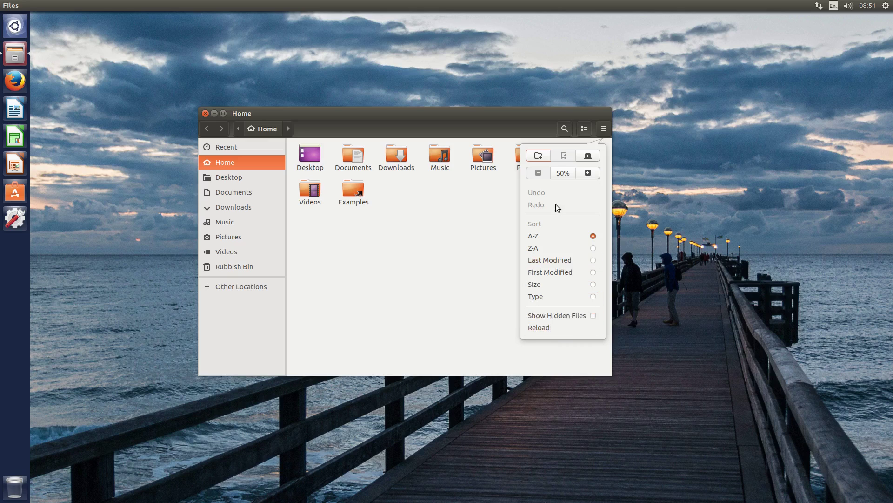
click(593, 134)
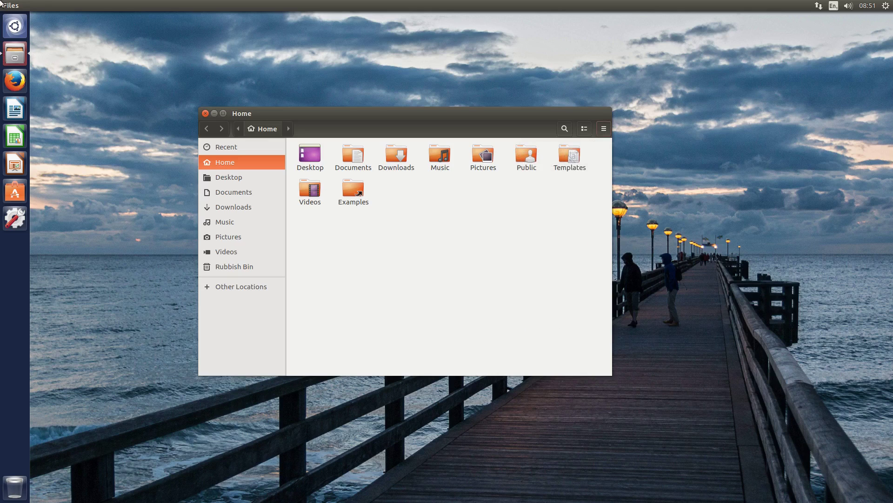
click(44, 7)
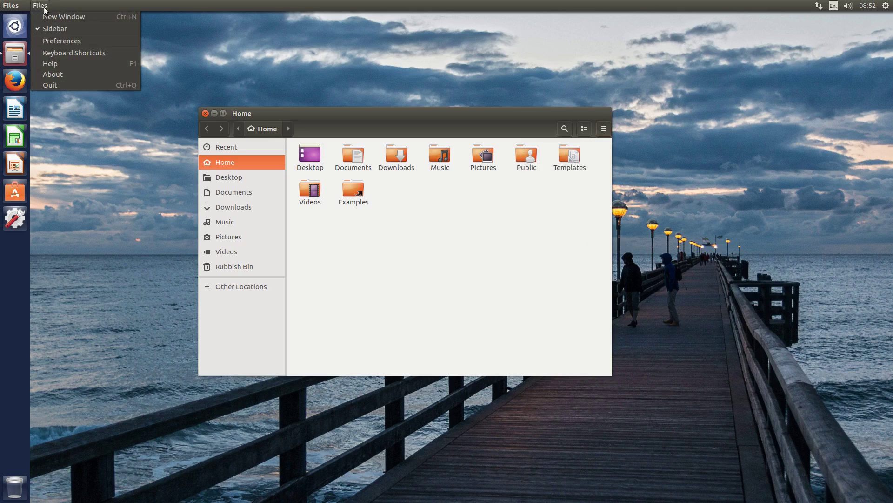
click(63, 73)
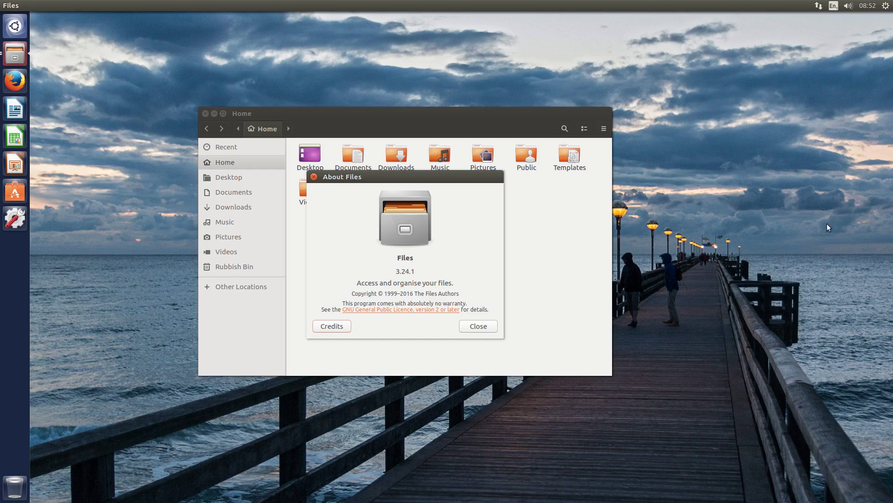
click(478, 325)
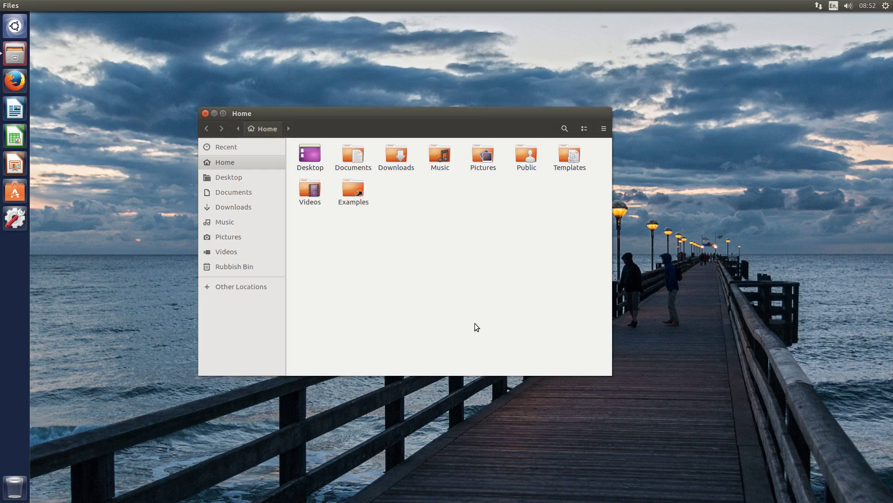
click(203, 113)
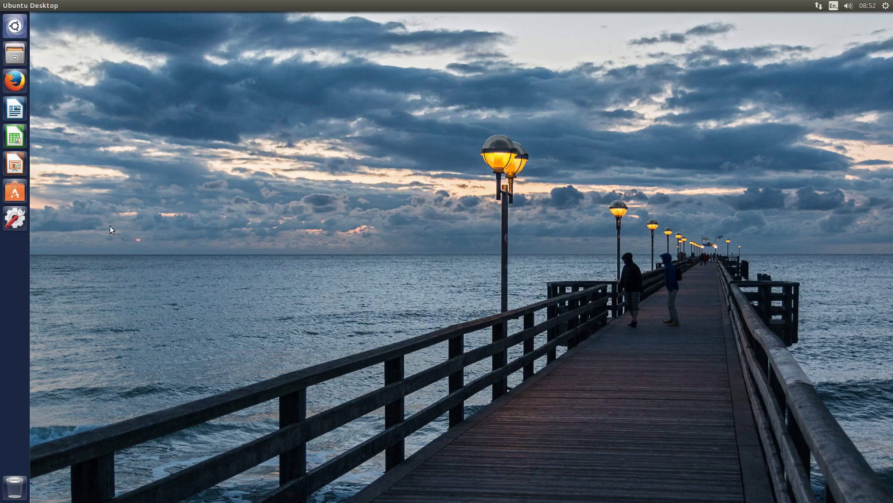
click(15, 218)
mouse_move(28, 6)
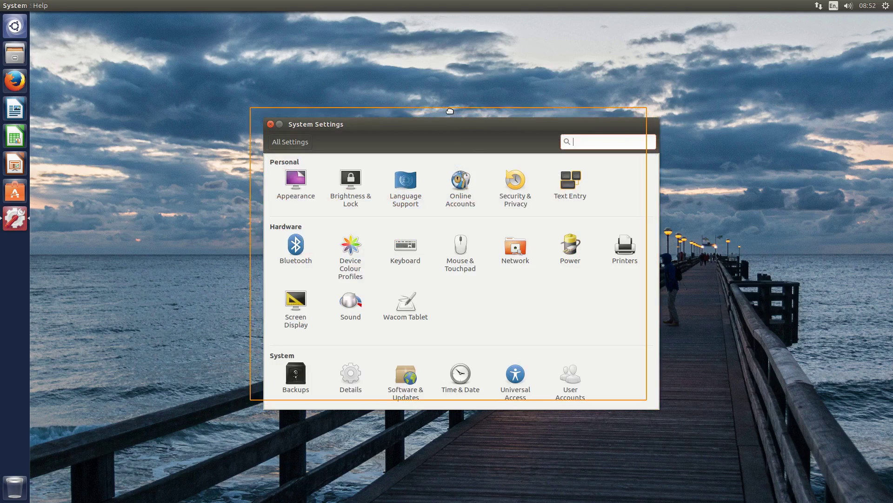
drag(464, 122, 442, 114)
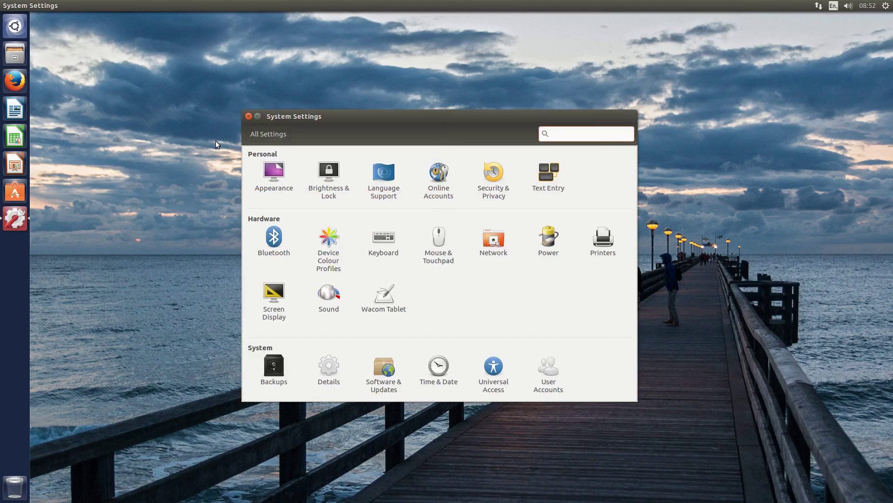
click(274, 174)
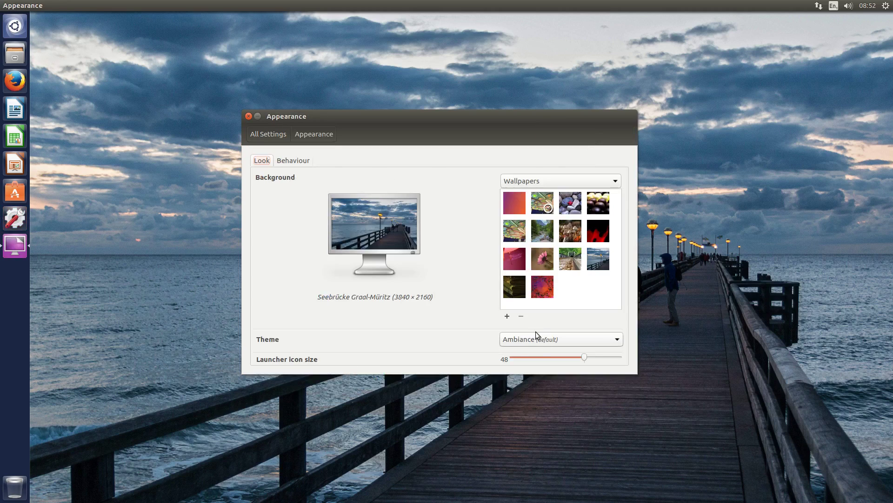
click(256, 135)
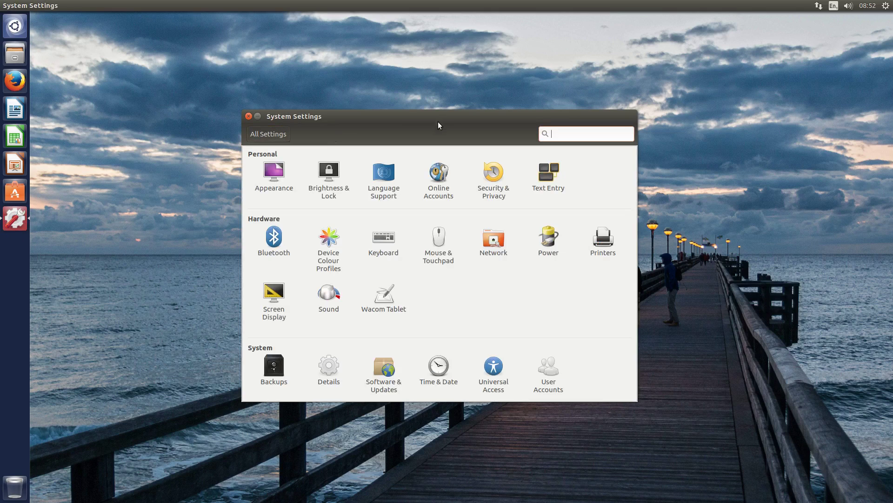
drag(438, 116, 432, 84)
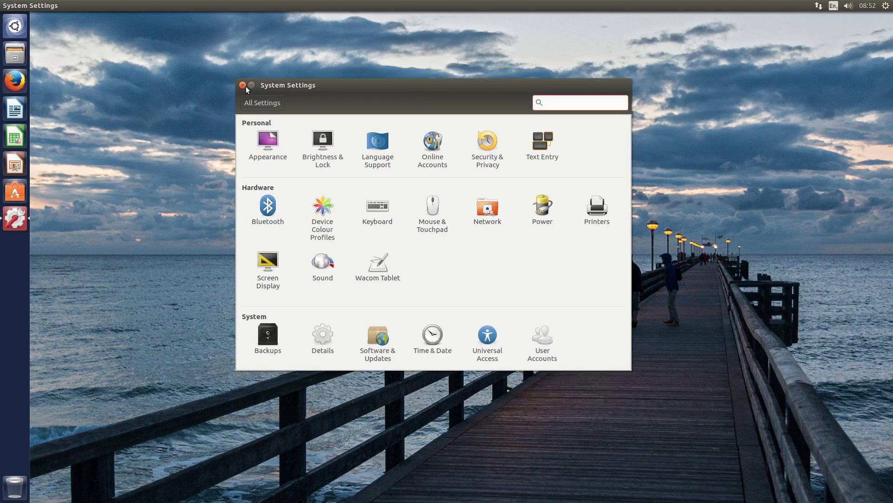
click(243, 86)
click(23, 29)
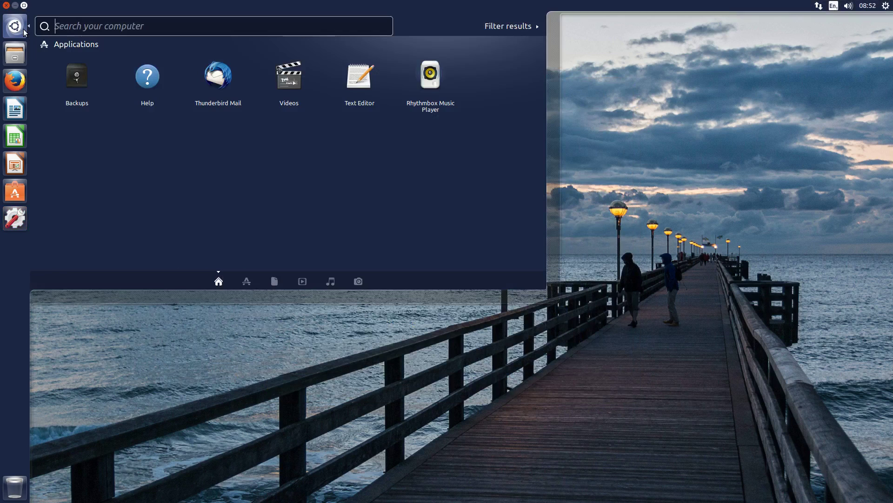
click(23, 29)
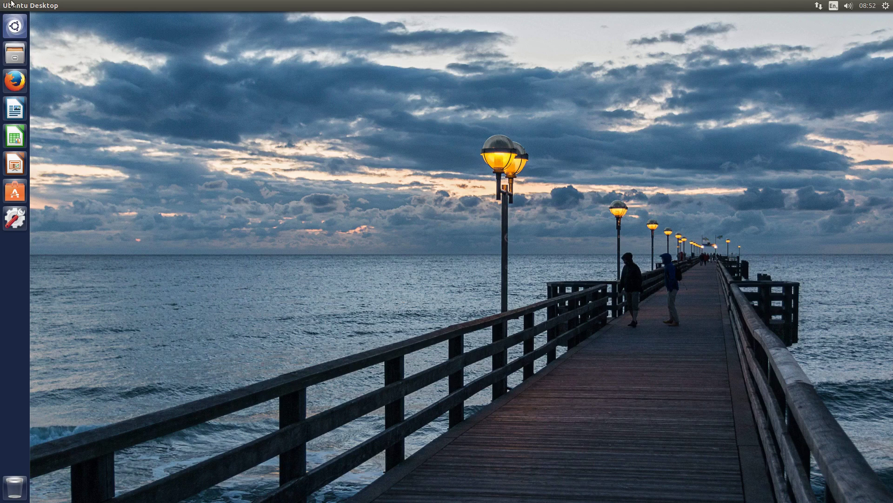
click(15, 26)
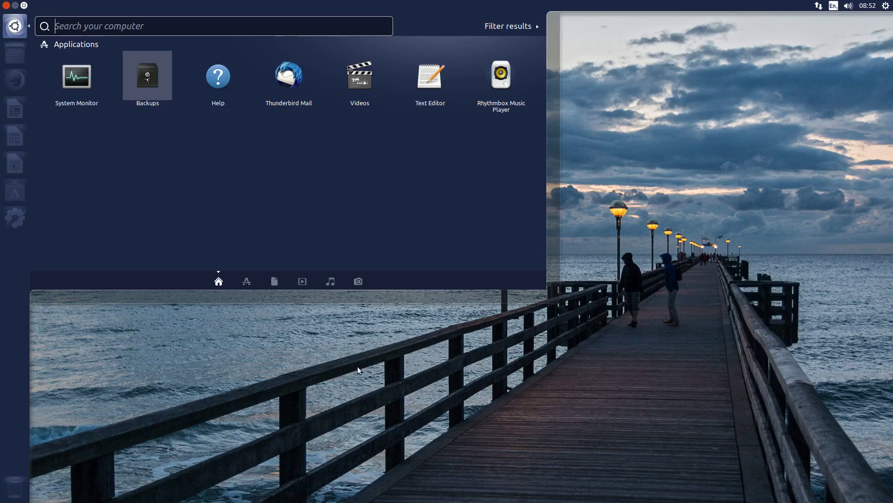
click(352, 385)
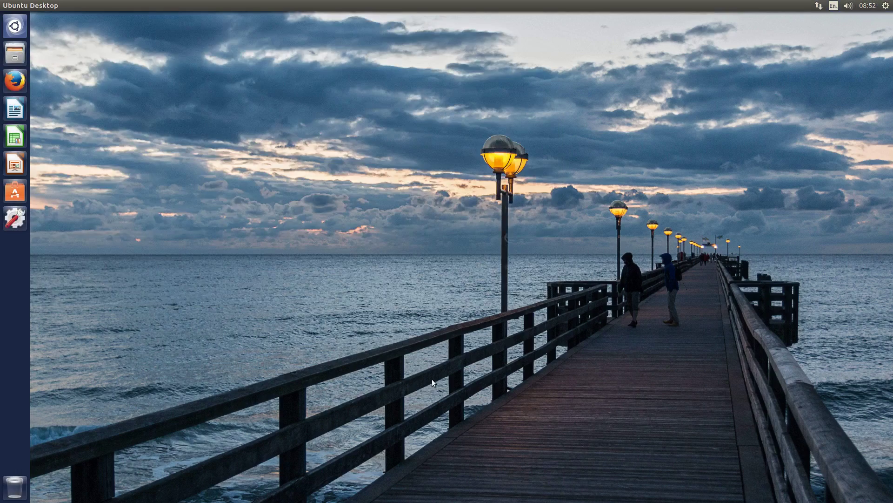